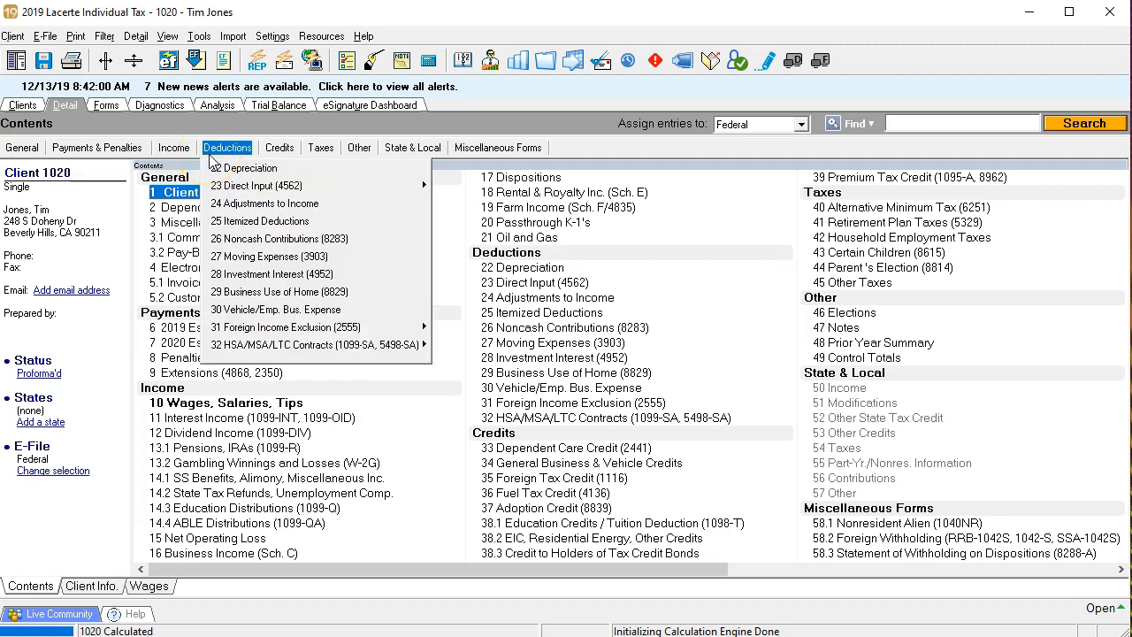
- In the Interest section of Itemized Deductions, enter 15,000 as home mortgage interest and points on Form 1098
left_click(229, 221)
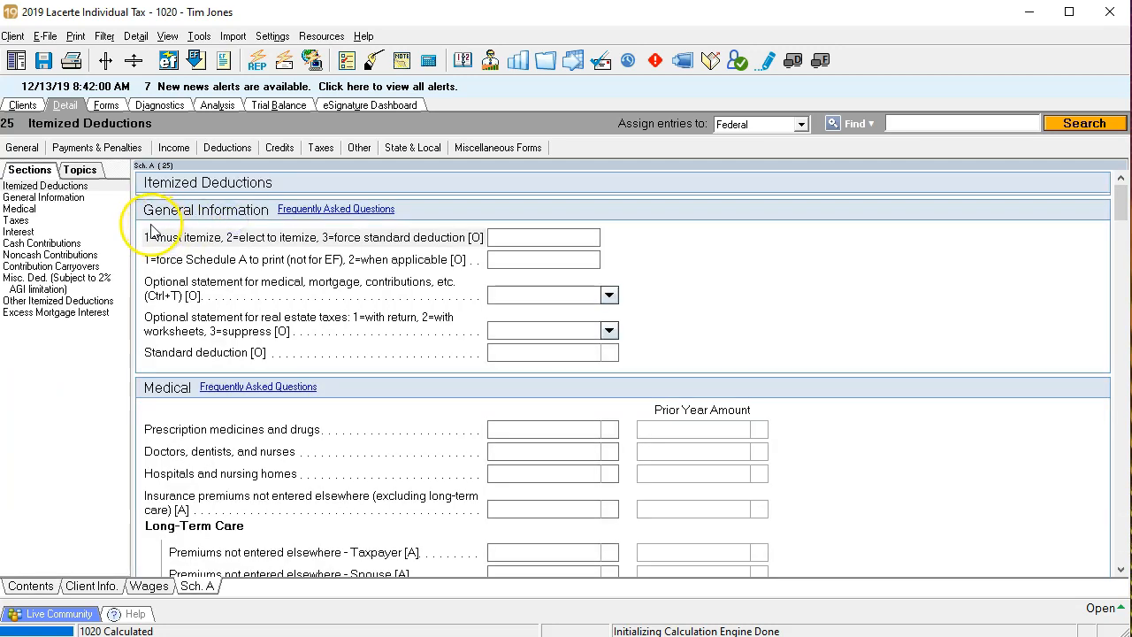
left_click(20, 232)
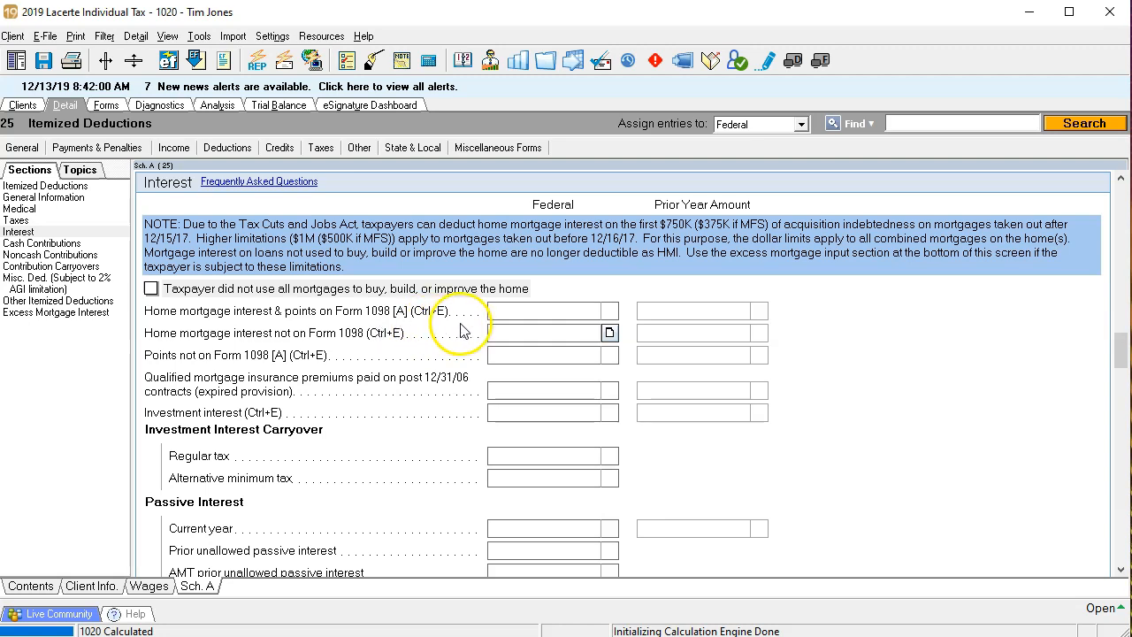
left_click(539, 310)
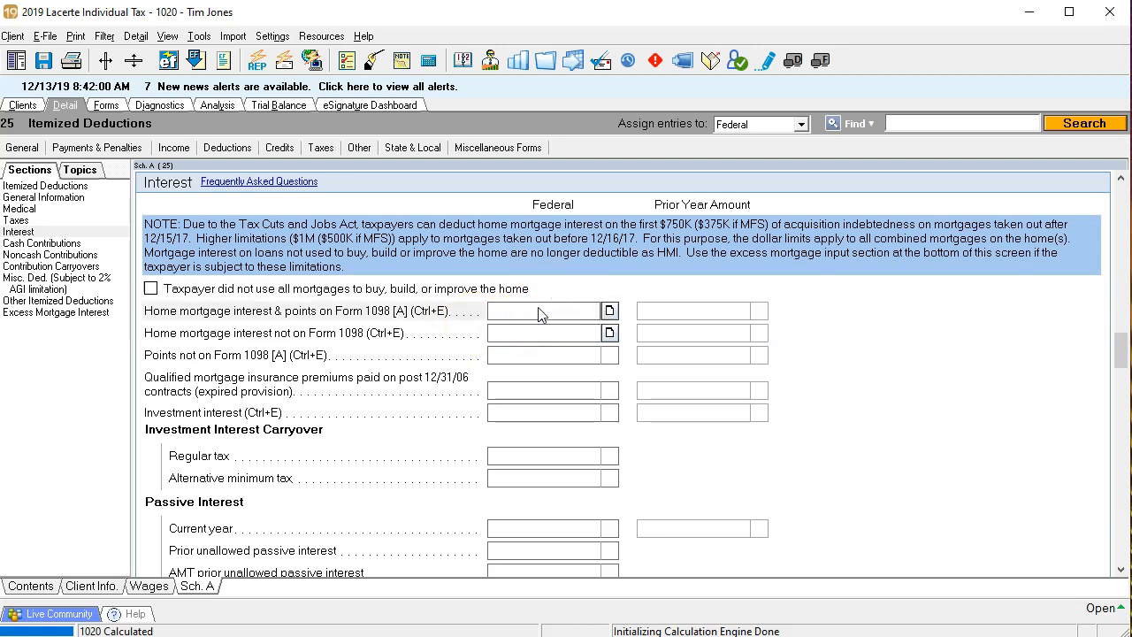
type("15000")
key("Return")
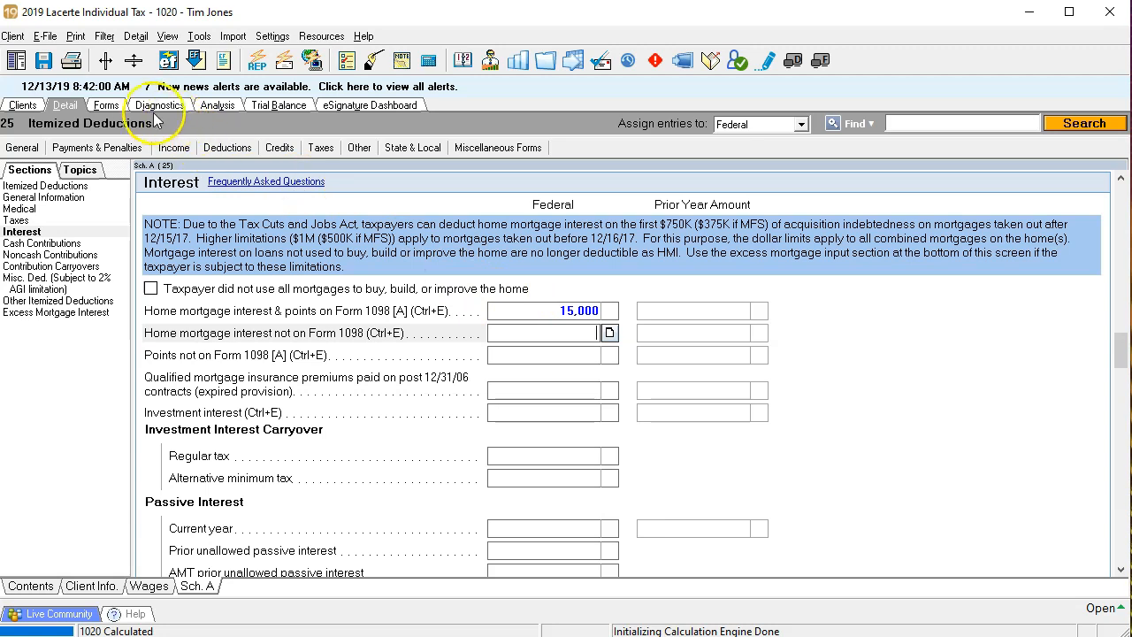
- Check the line 9 deduction on Form 1040 and bring up Schedule A from its beginning
left_click(118, 105)
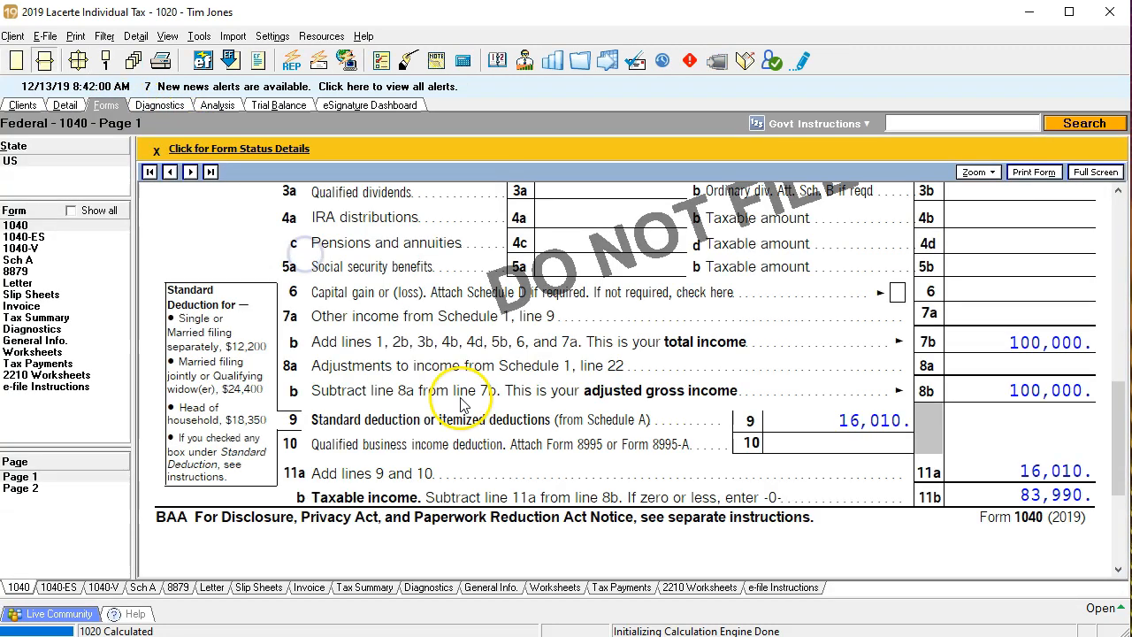
left_click(812, 438)
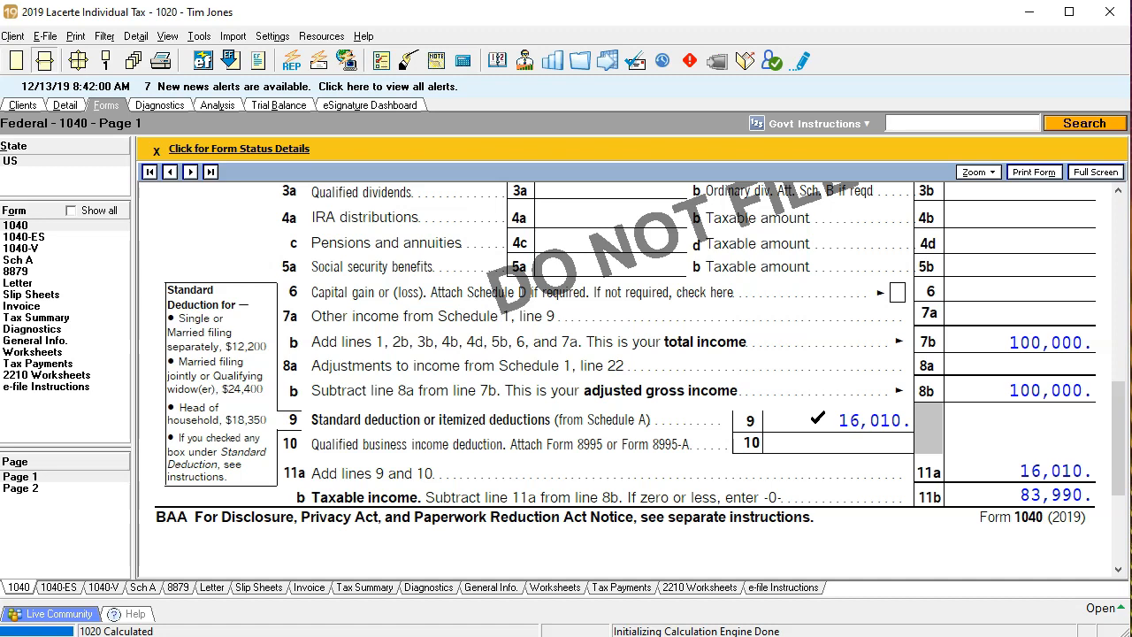
left_click(40, 261)
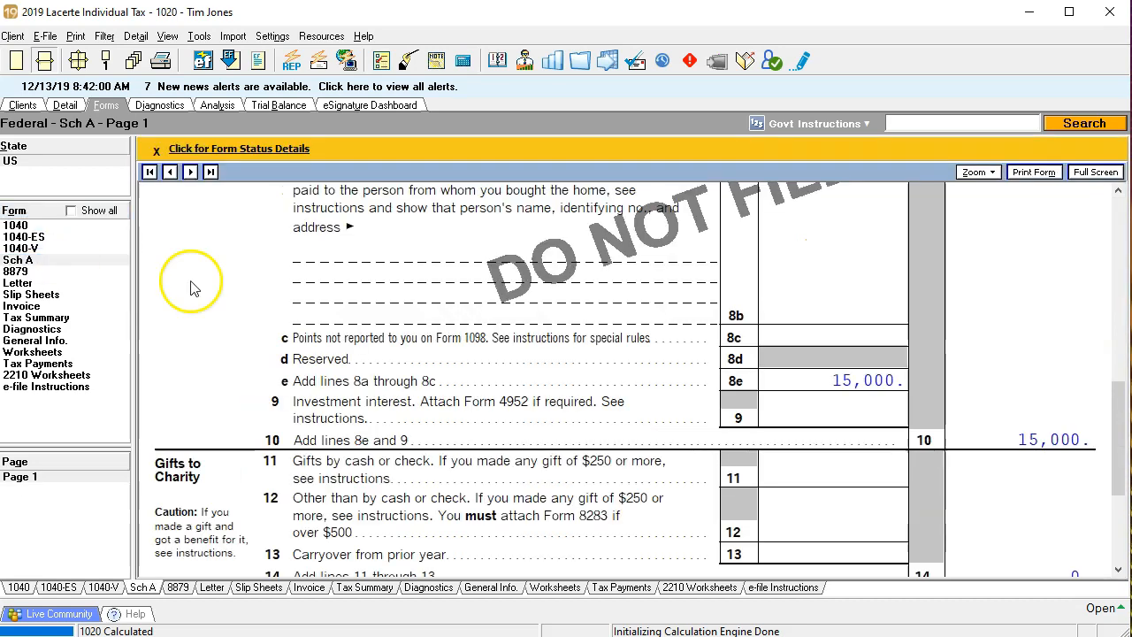
scroll(353, 341, "up", 3)
scroll(358, 342, "up", 5)
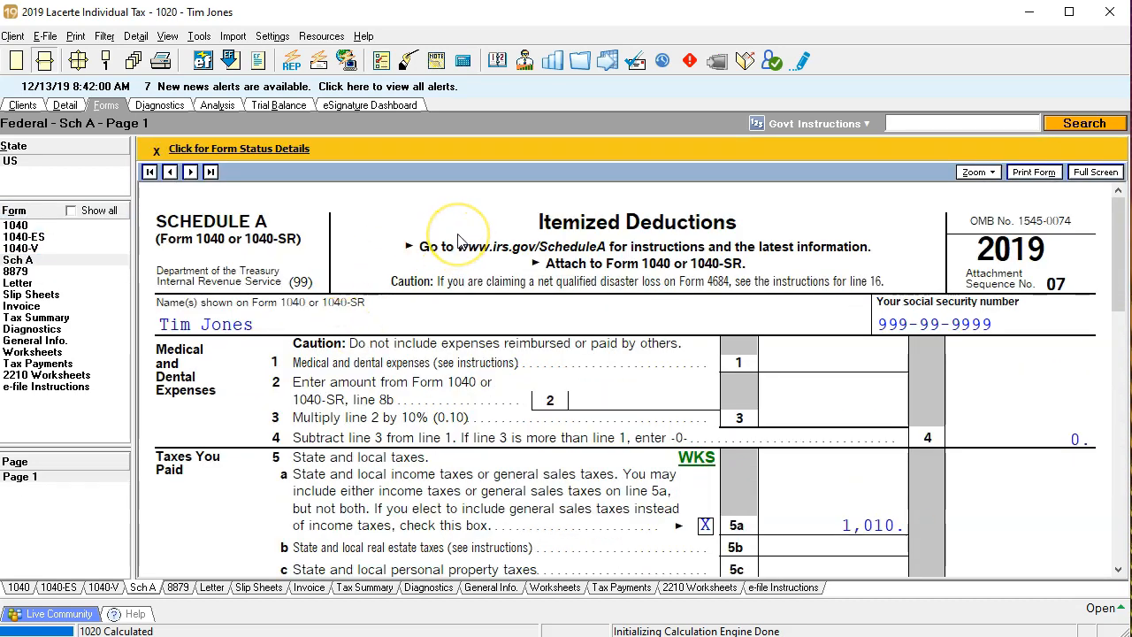
- Tick off the state and local taxes on Schedule A line 5e in red and the mortgage interest on line 8a in green
scroll(458, 241, "down", 3)
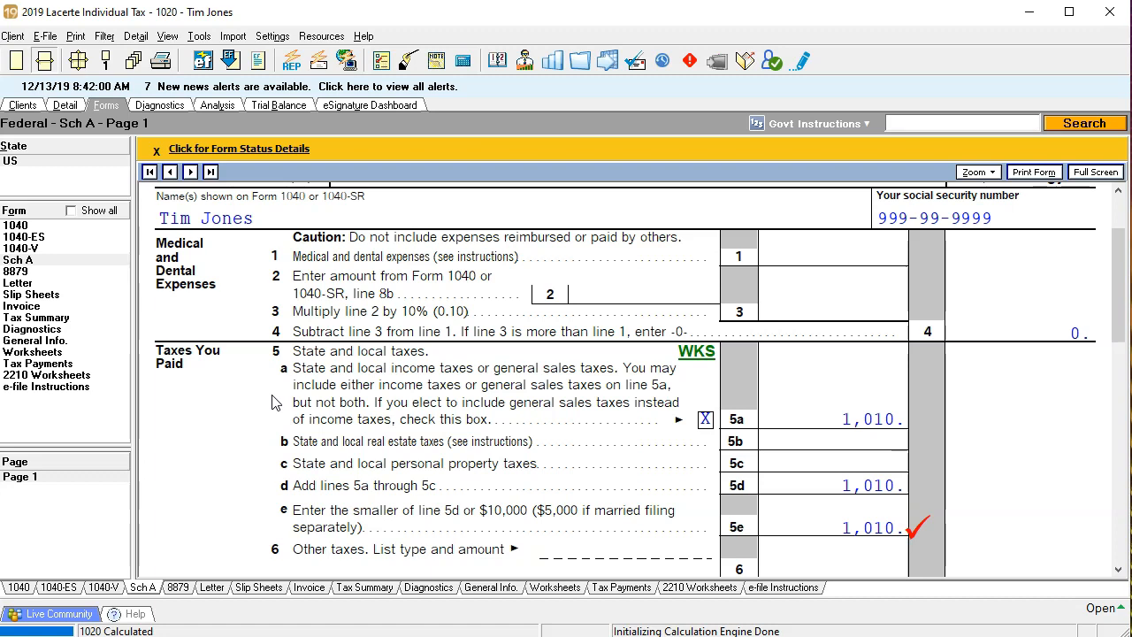
scroll(274, 403, "down", 9)
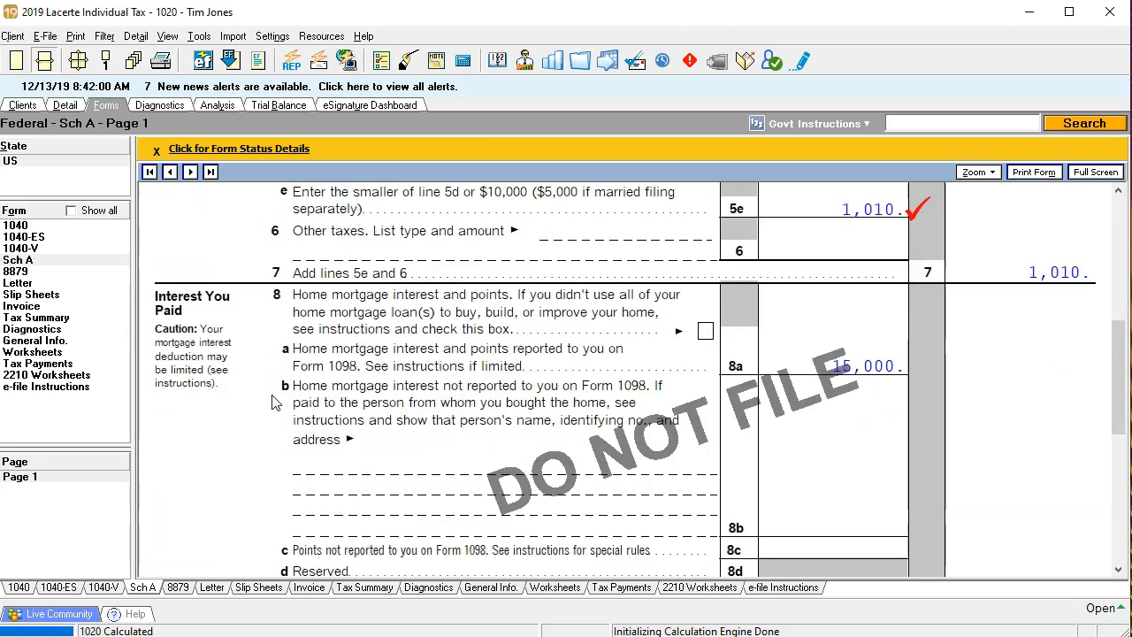
left_click(801, 364)
scroll(804, 373, "down", 3)
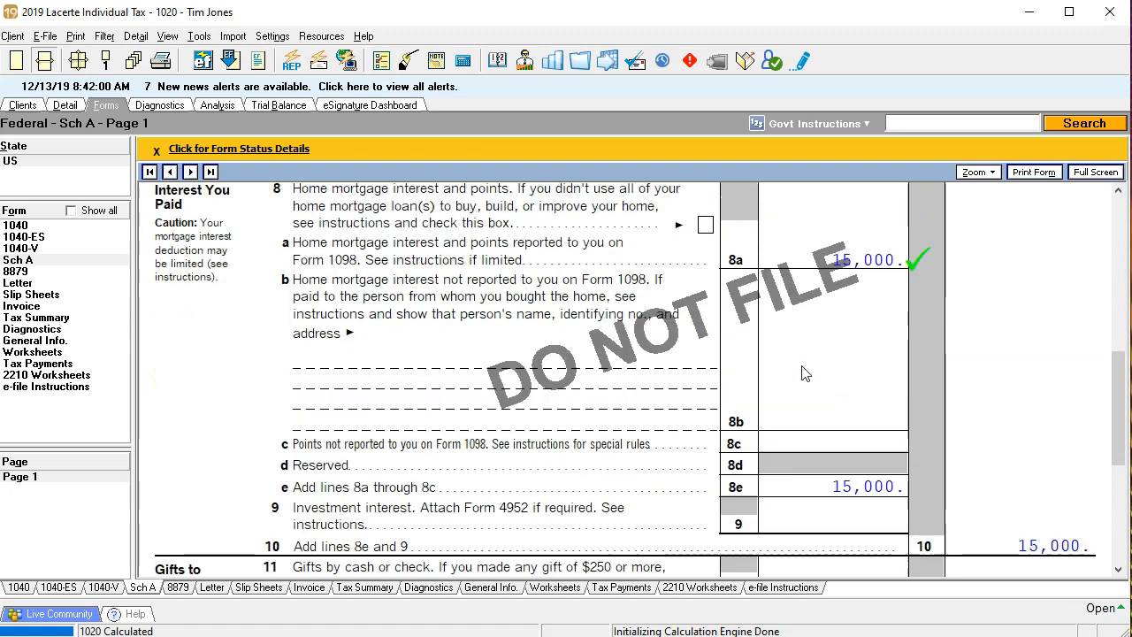
- Examine the remaining Schedule A lines through the line 17 total, and compare them with line 9 of Form 1040
scroll(804, 373, "down", 9)
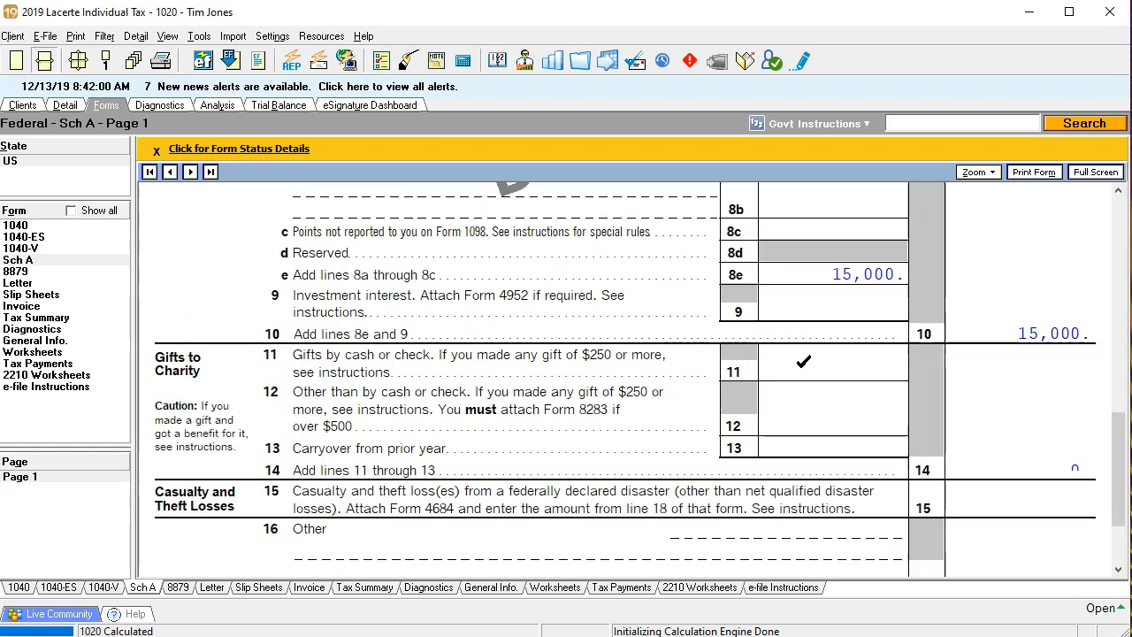
left_click(829, 413)
left_click(907, 473)
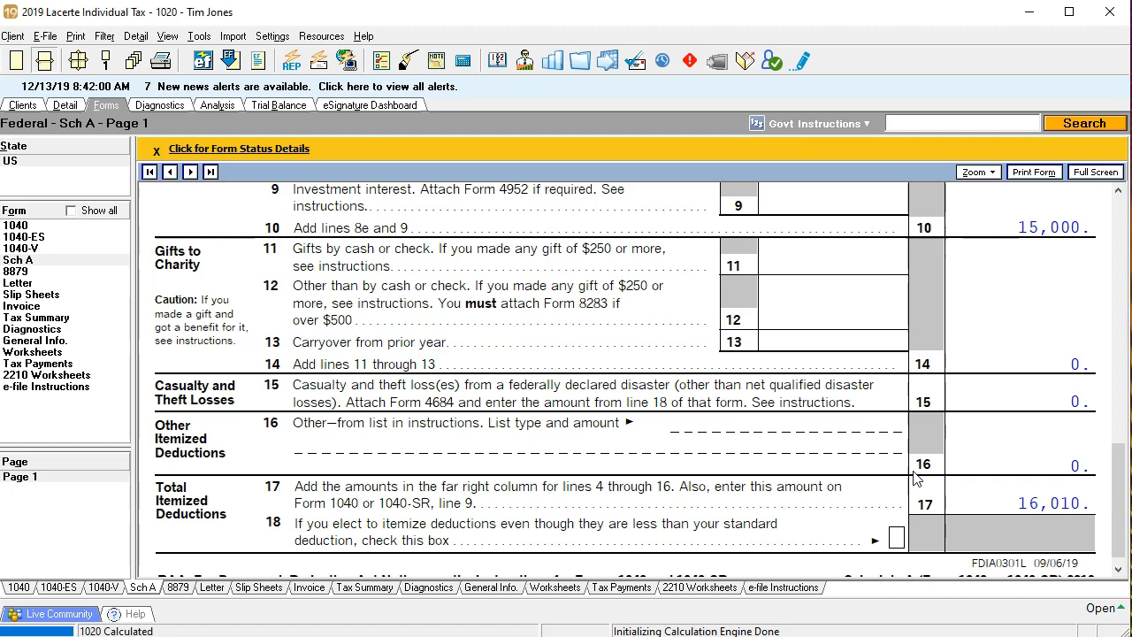
left_click(854, 468)
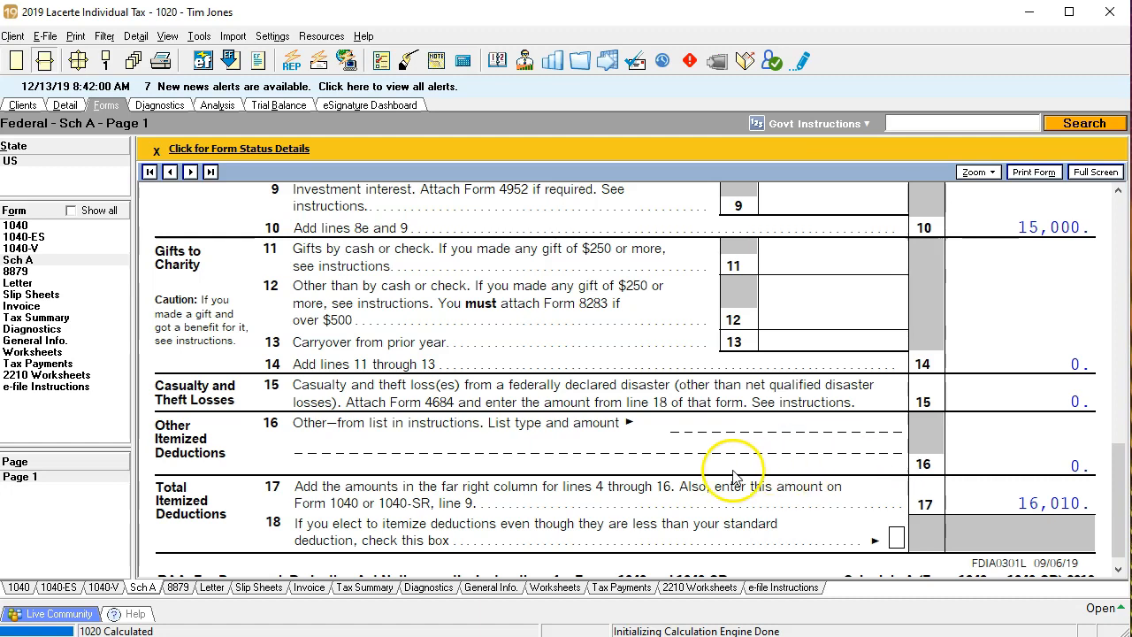
scroll(733, 468, "up", 5)
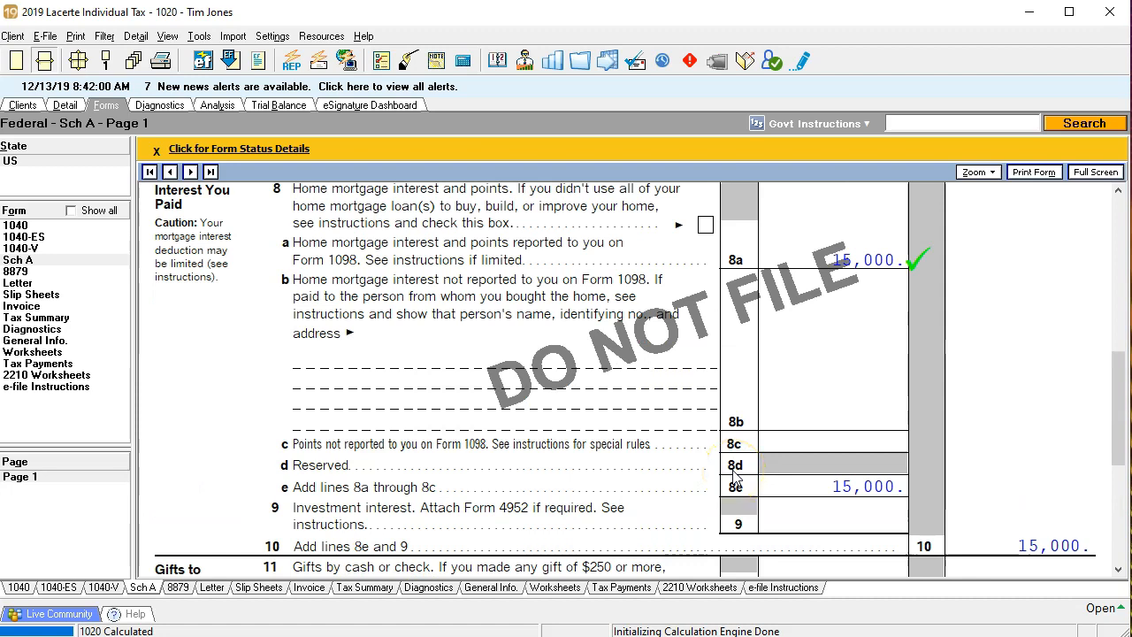
scroll(733, 470, "up", 1)
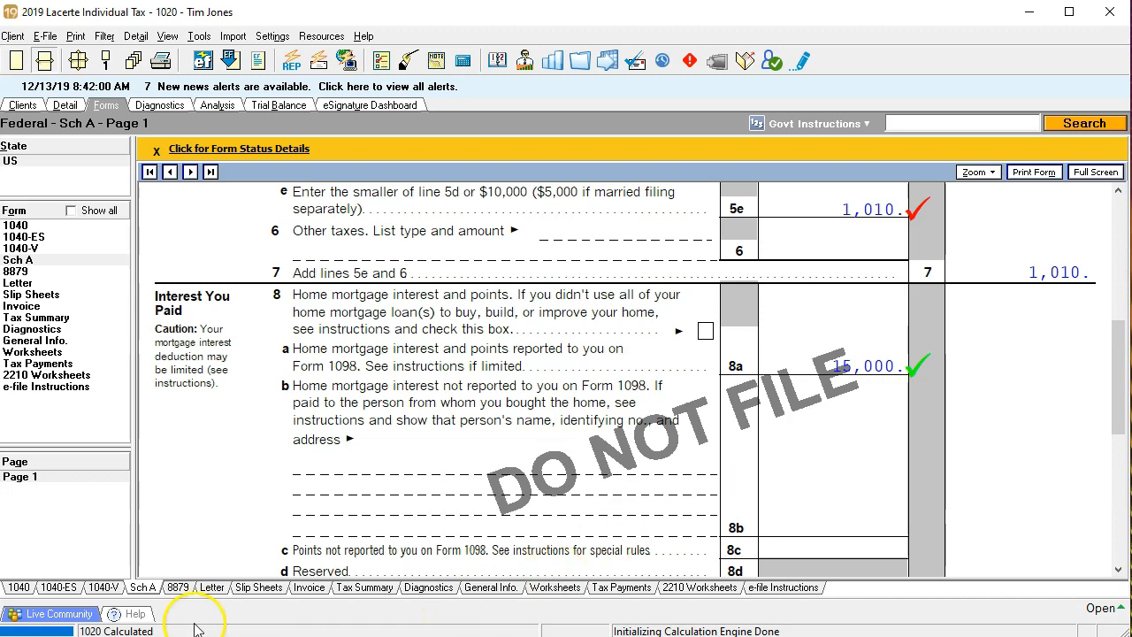
left_click(425, 636)
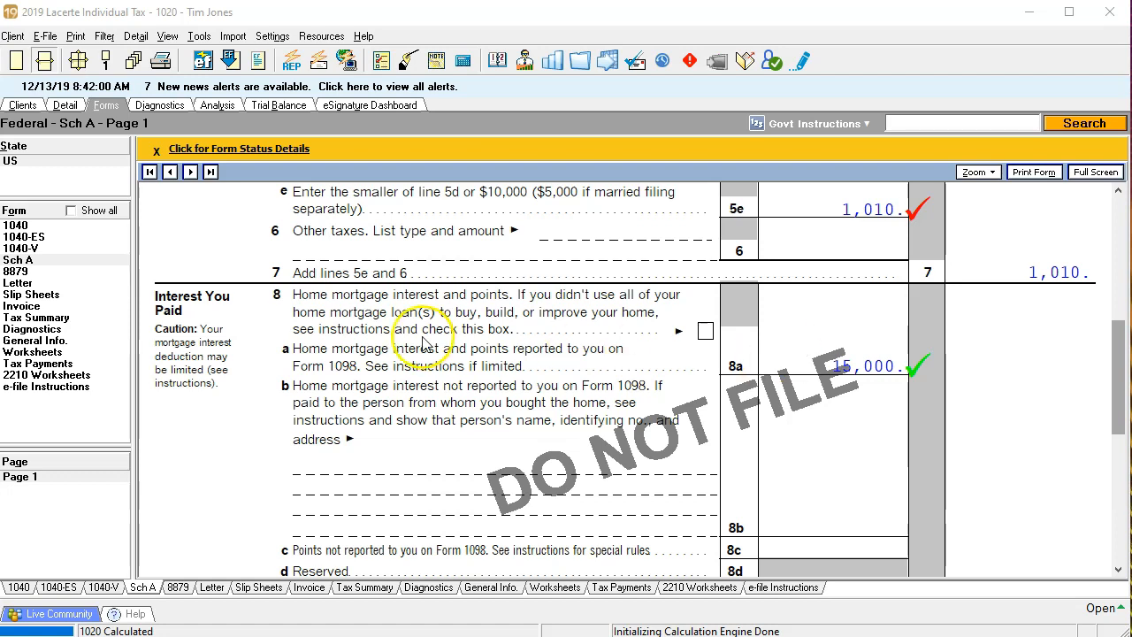
left_click(15, 226)
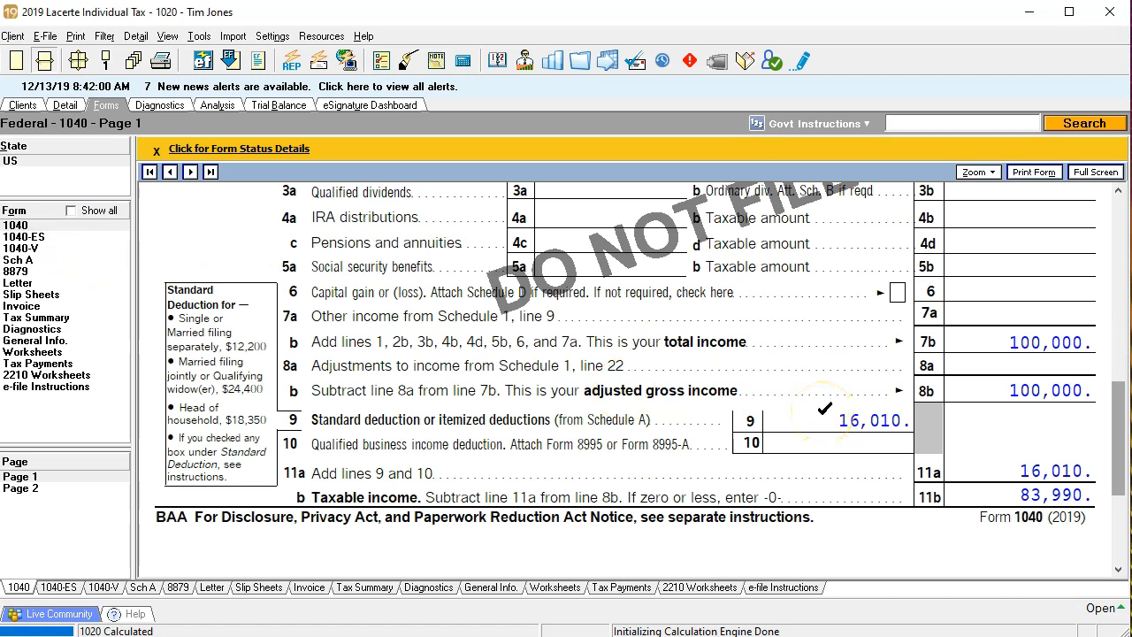
scroll(823, 409, "up", 10)
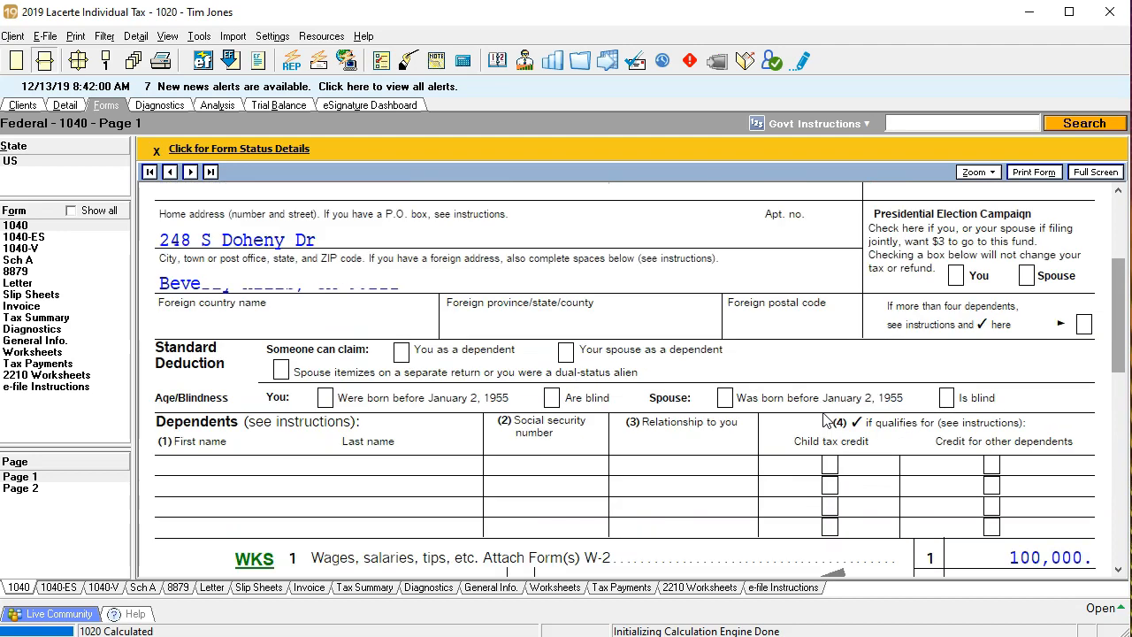
- Change the filing status in Client Information to Married filing jointly
left_click(65, 106)
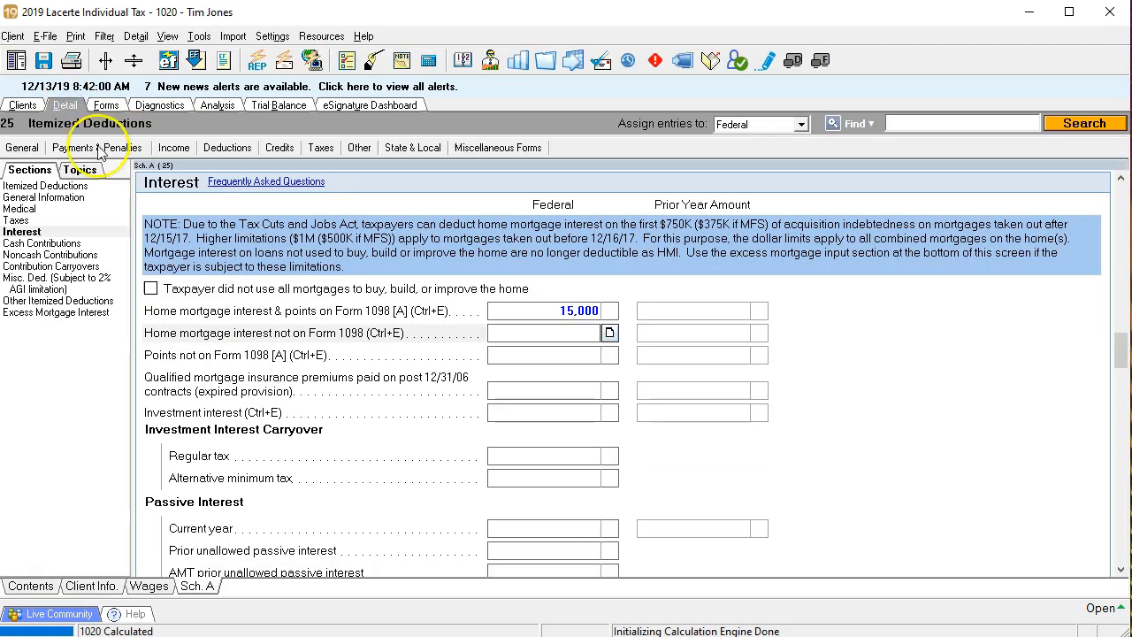
left_click(91, 586)
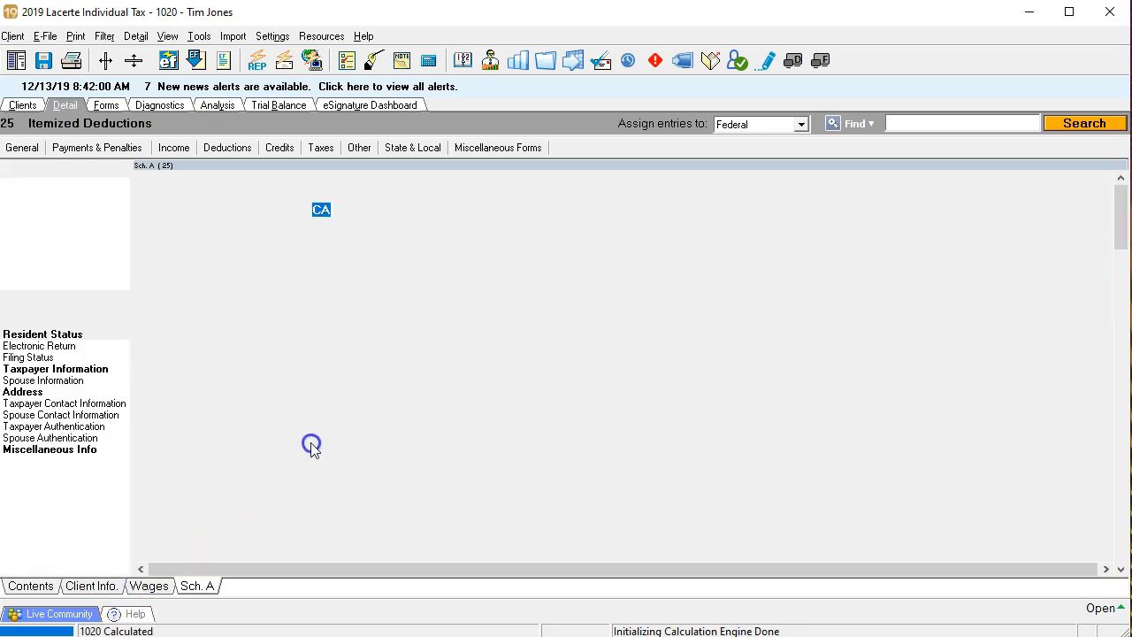
scroll(433, 389, "down", 1)
left_click(561, 399)
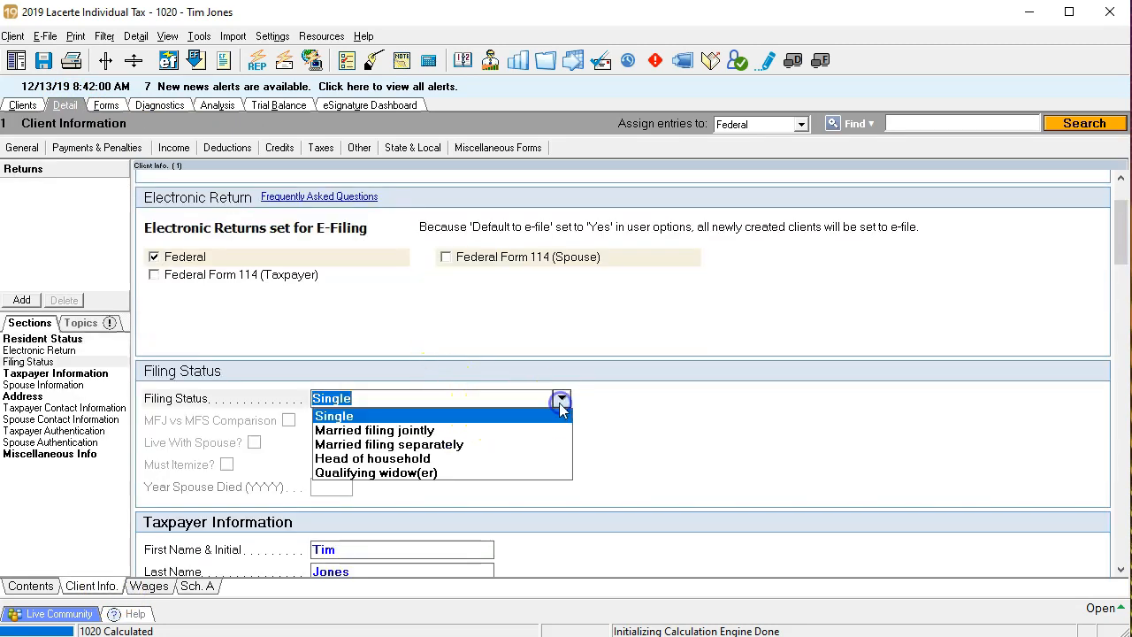
left_click(498, 430)
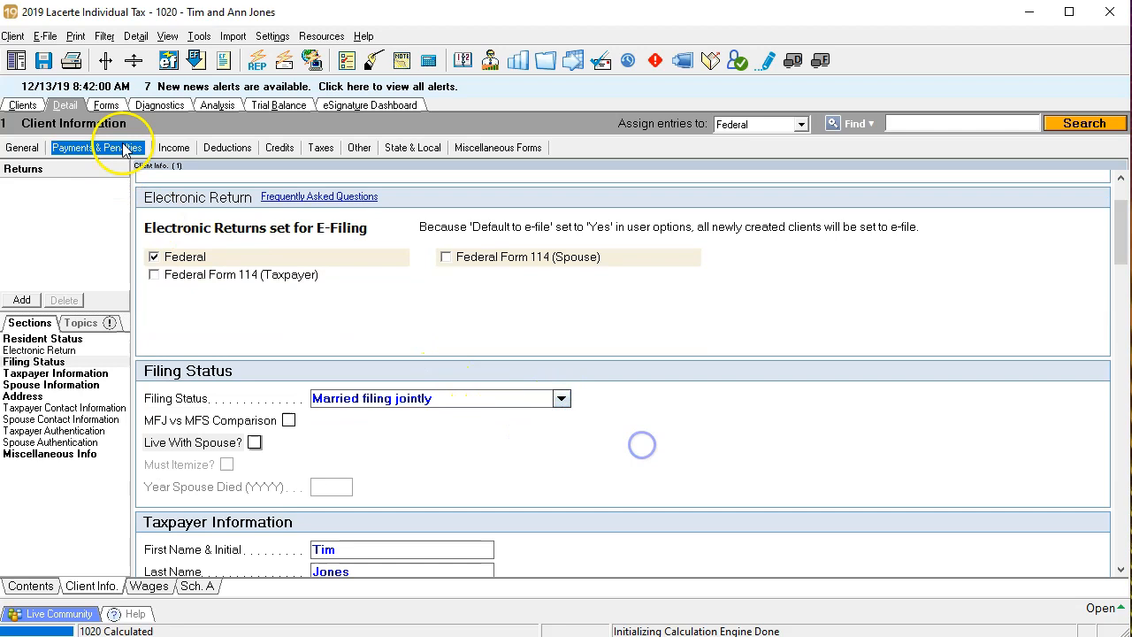
- Review Form 1040 for the joint return, from the filing status and wages down to the line 9 deduction
left_click(112, 107)
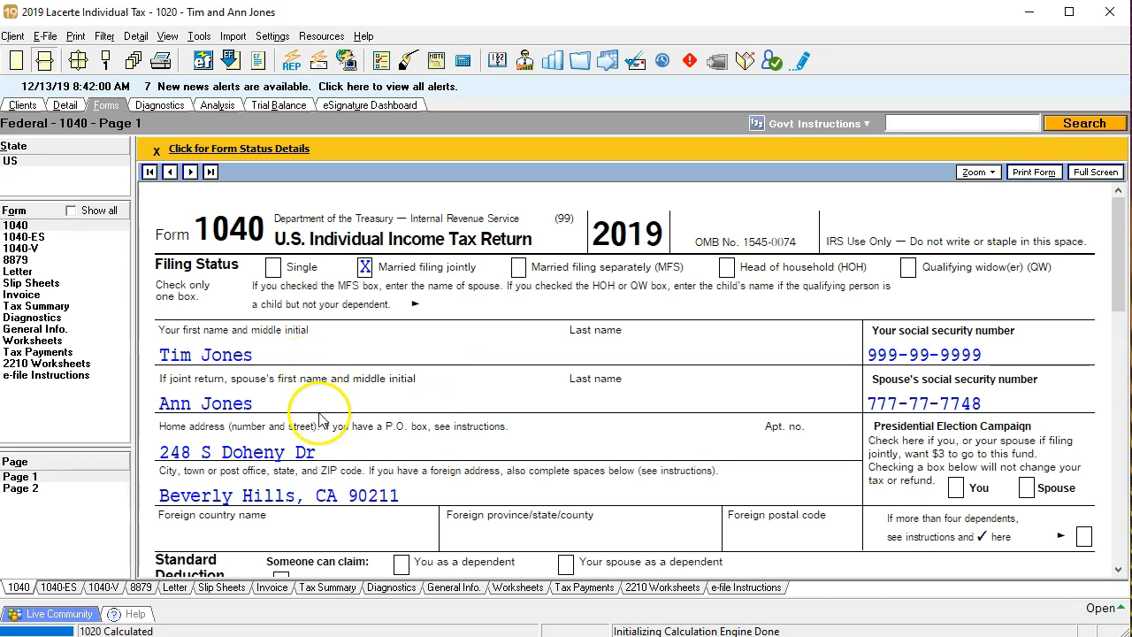
scroll(321, 420, "down", 3)
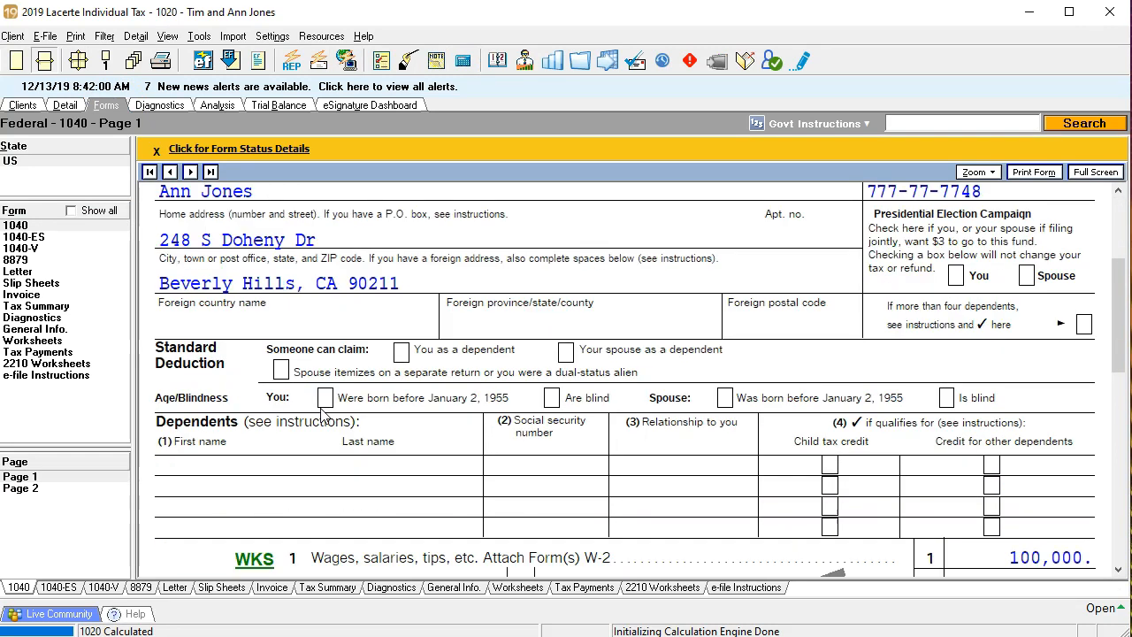
scroll(321, 420, "down", 1)
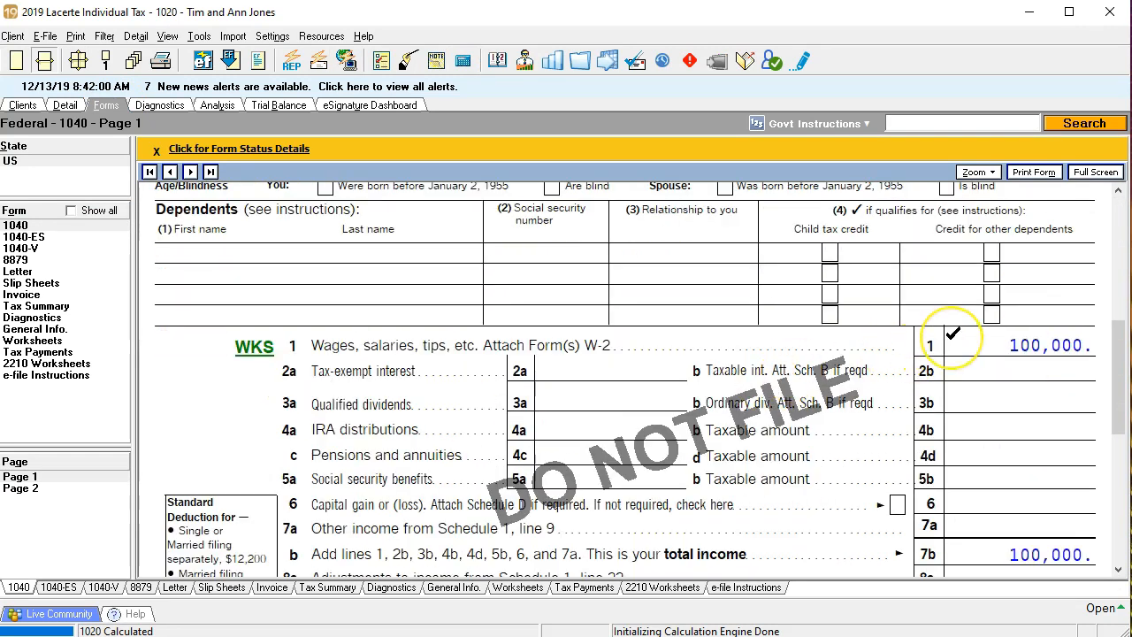
scroll(952, 334, "down", 2)
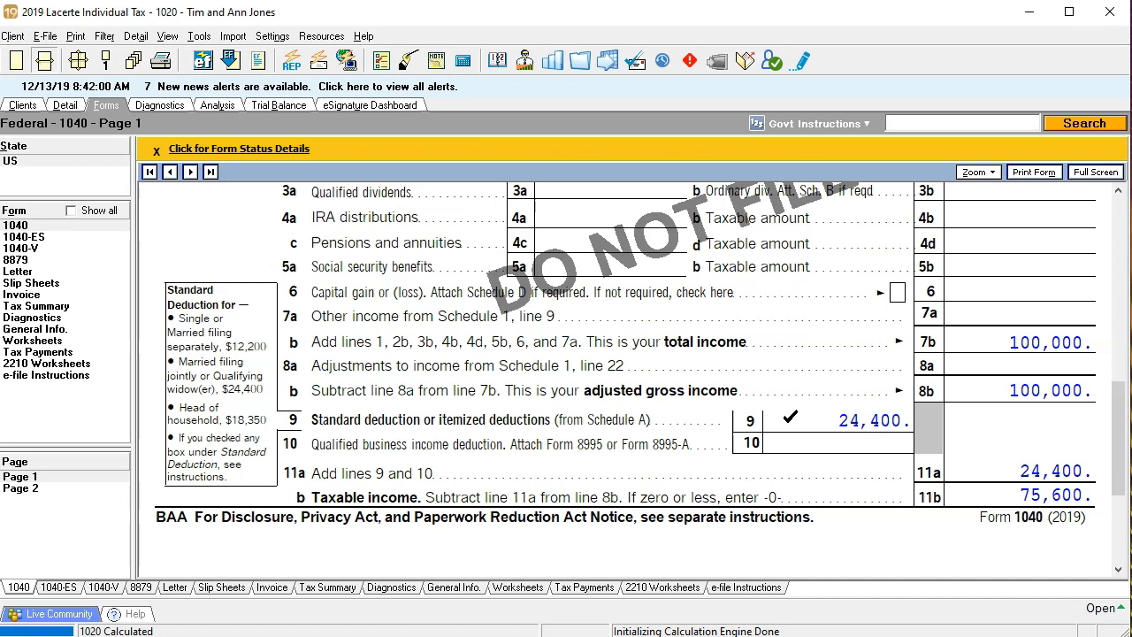
- In the Interest section of Itemized Deductions, change home mortgage interest and points on Form 1098 to 24,000
left_click(65, 106)
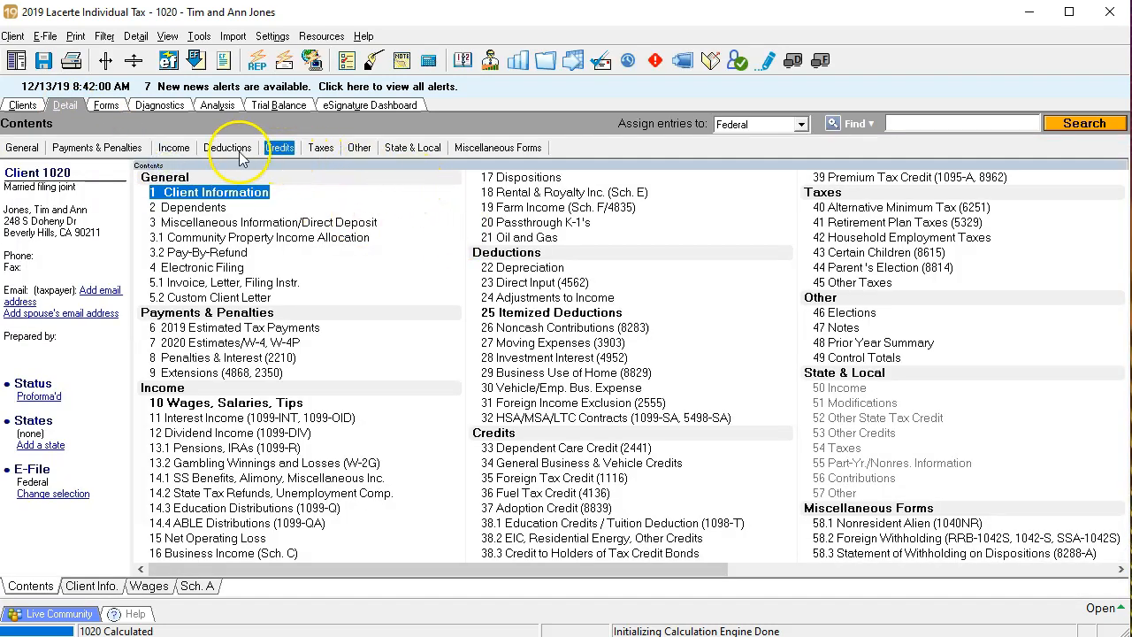
left_click(213, 152)
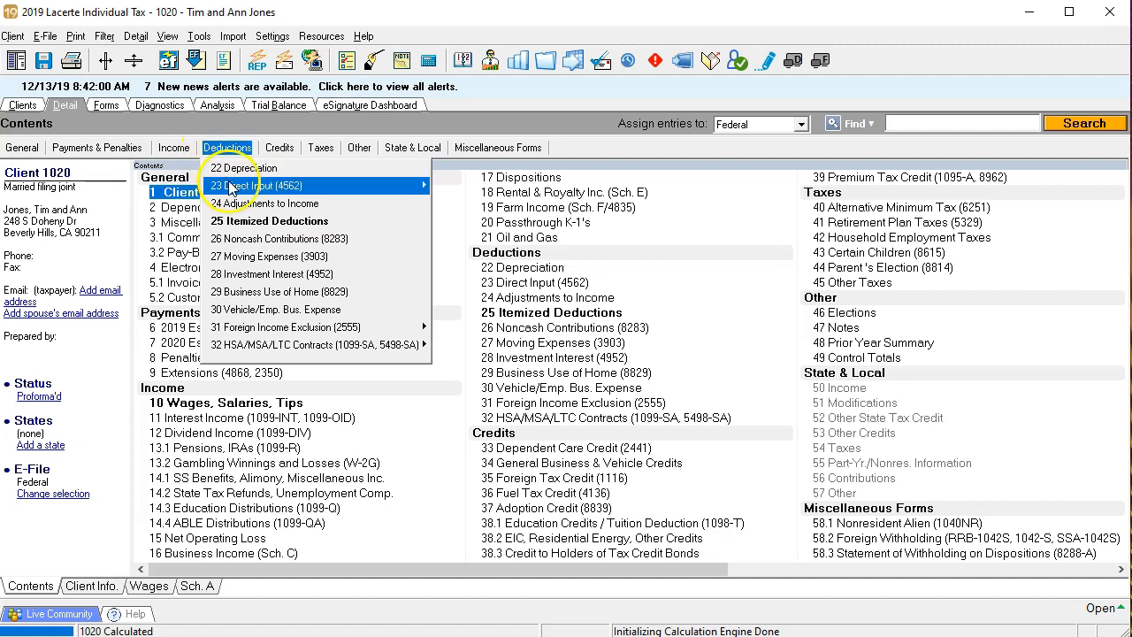
left_click(240, 221)
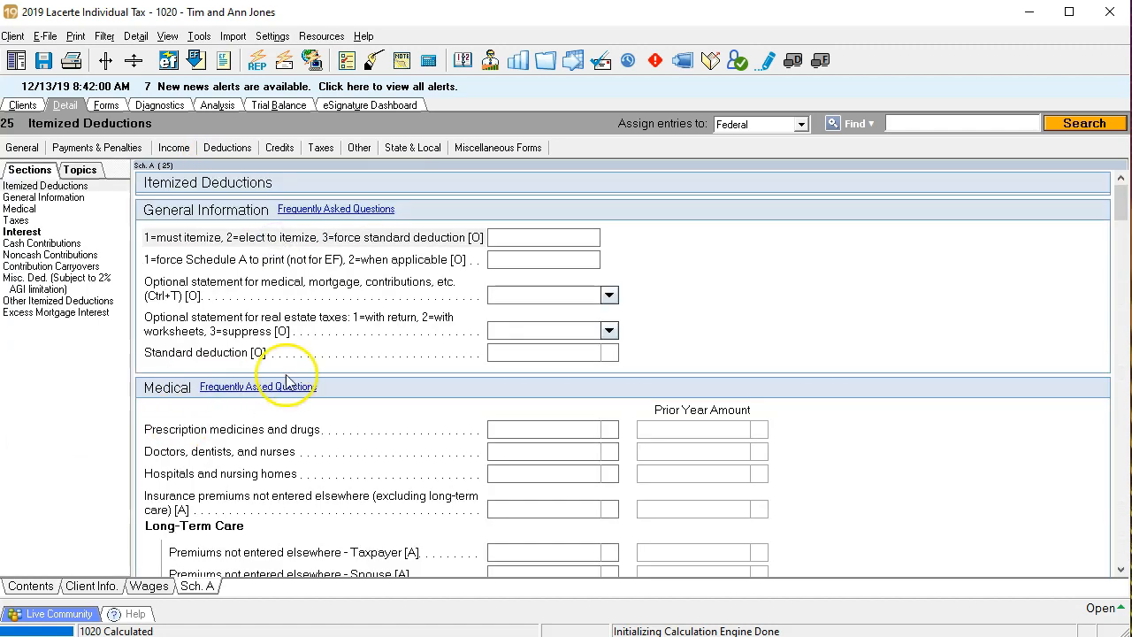
left_click(26, 231)
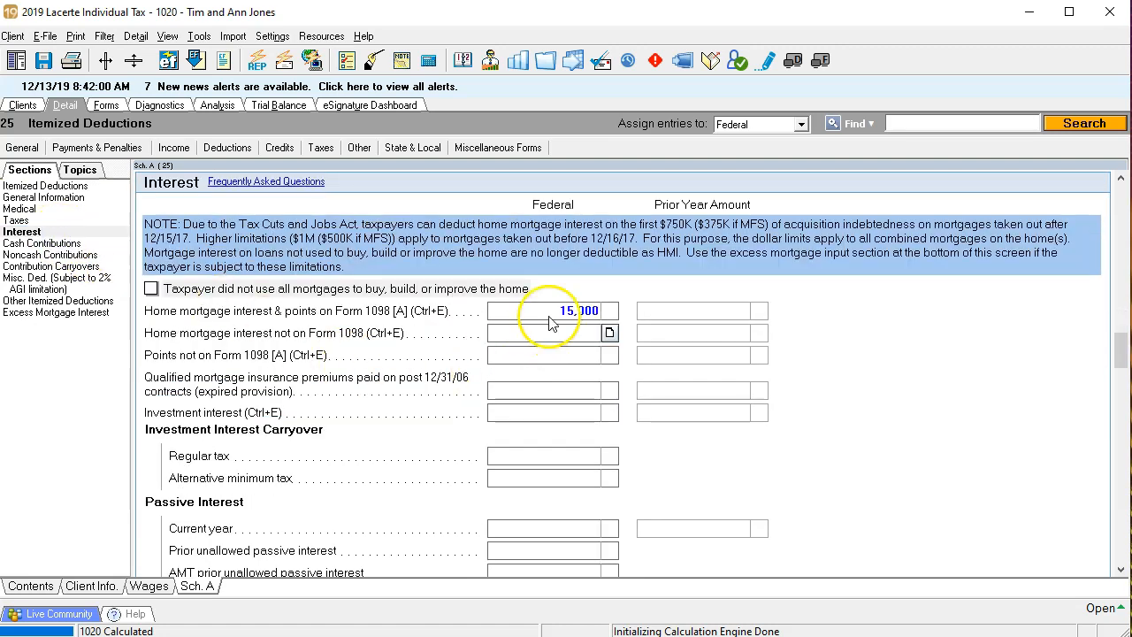
left_click(516, 313)
type("24000")
key("Return")
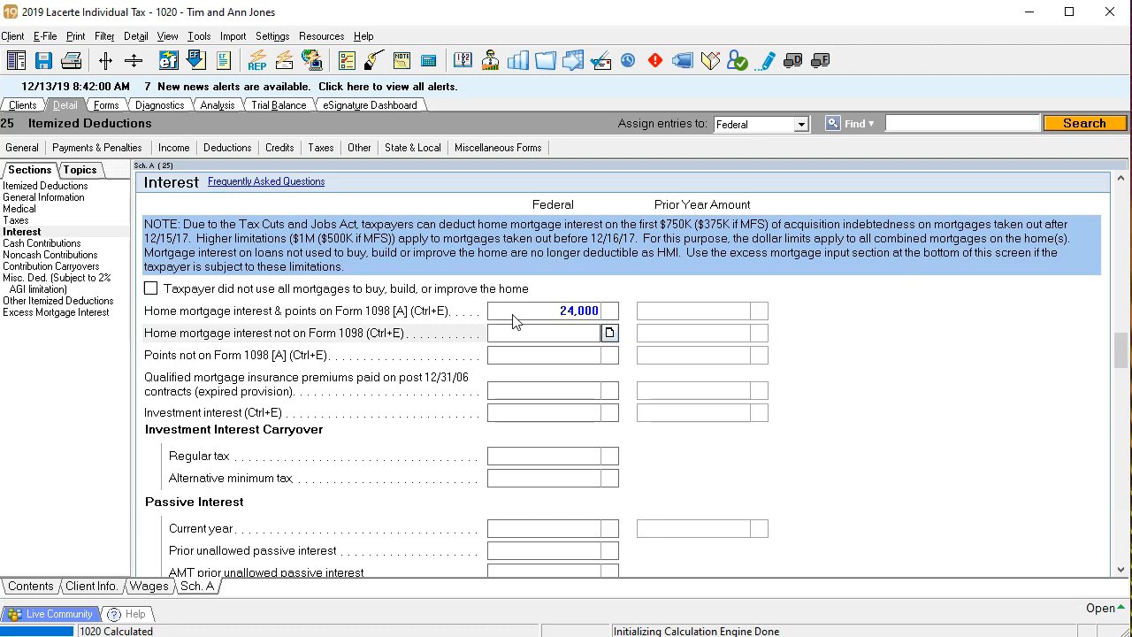
- Check line 9 of the joint return's Form 1040 and show its Schedule A from the start
left_click(108, 105)
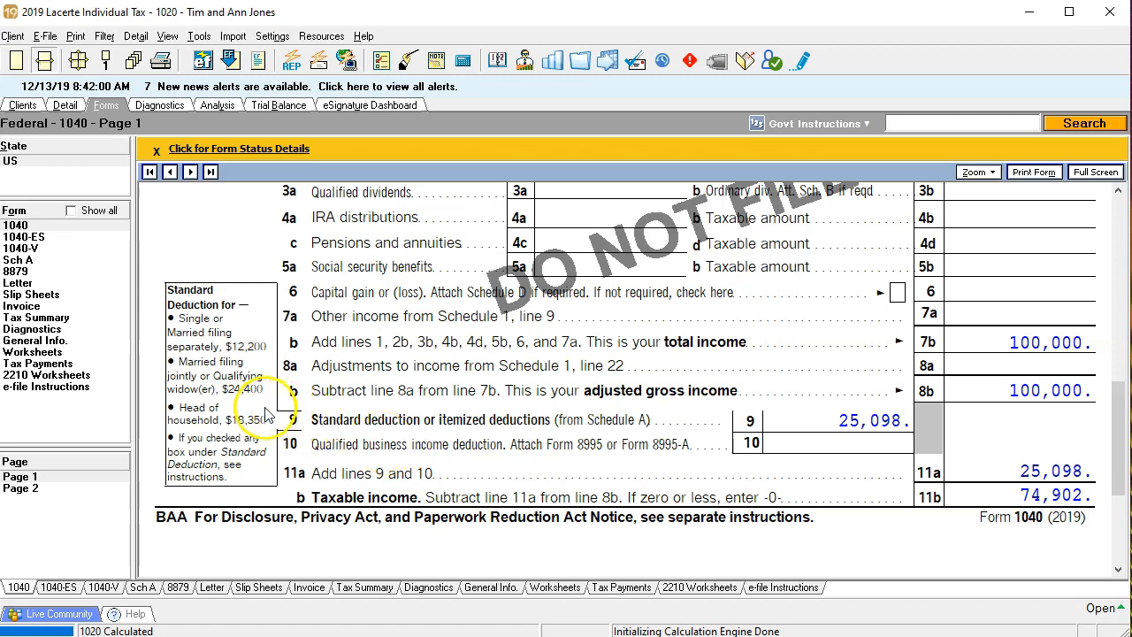
left_click(50, 261)
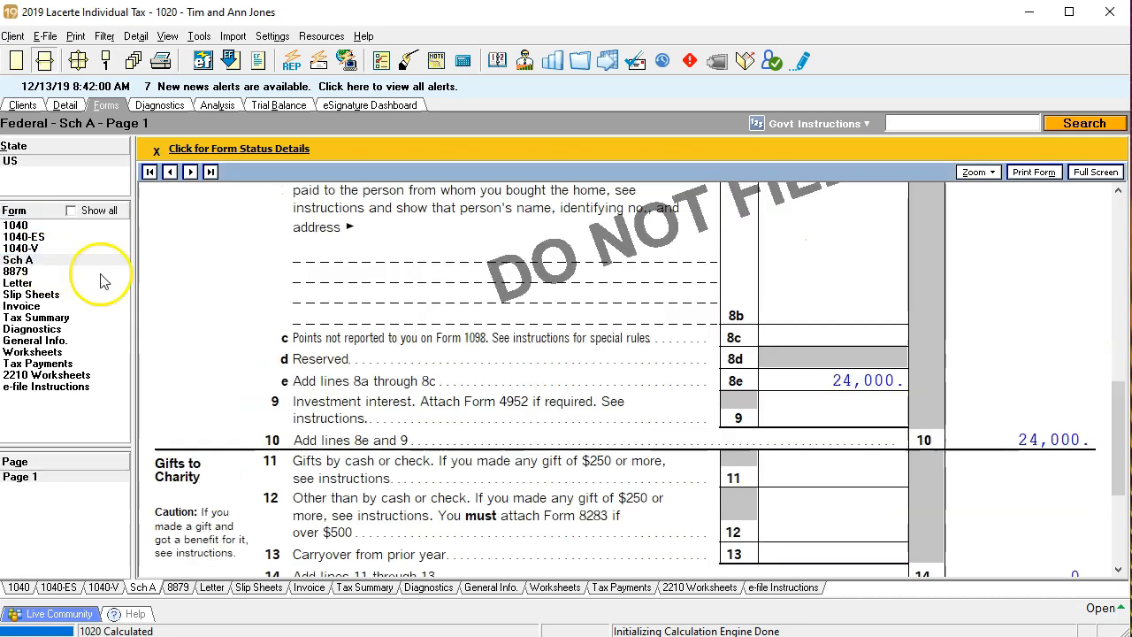
scroll(325, 297, "up", 5)
scroll(324, 298, "up", 2)
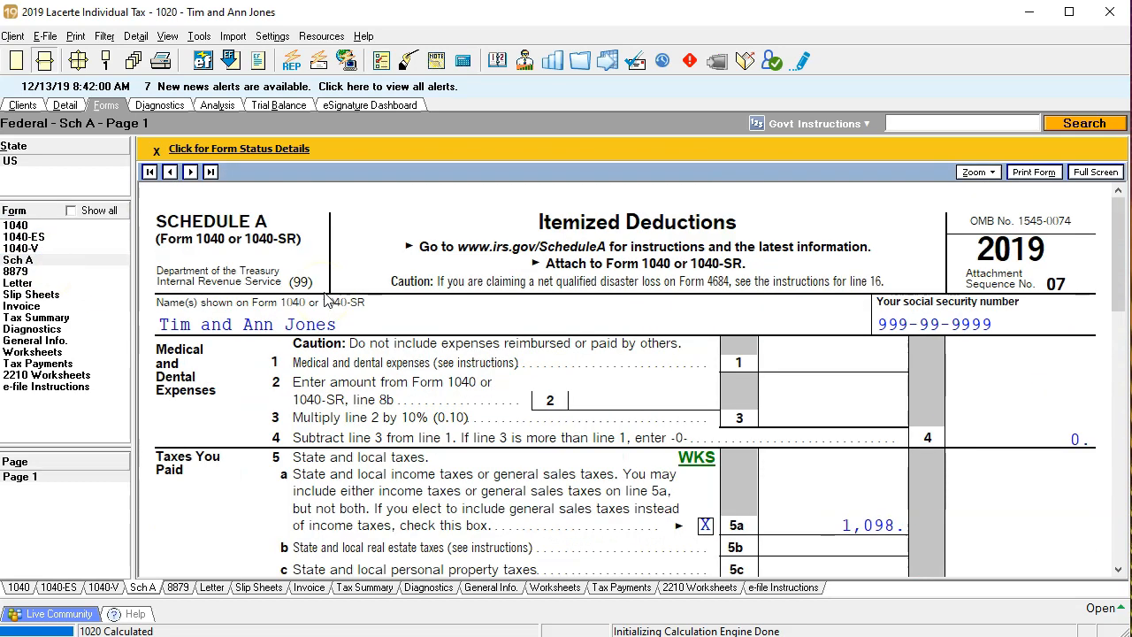
- Review the joint return's Schedule A from the taxes paid in line 5 through mortgage interest to total itemized deductions in line 17
scroll(324, 298, "down", 2)
scroll(767, 400, "down", 2)
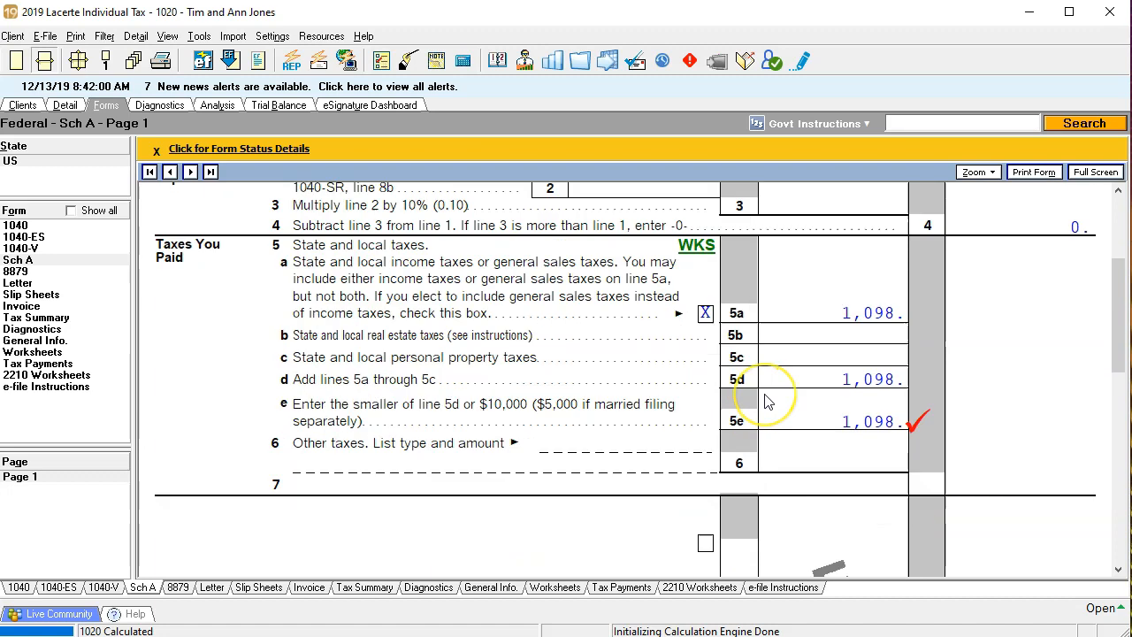
scroll(767, 401, "down", 4)
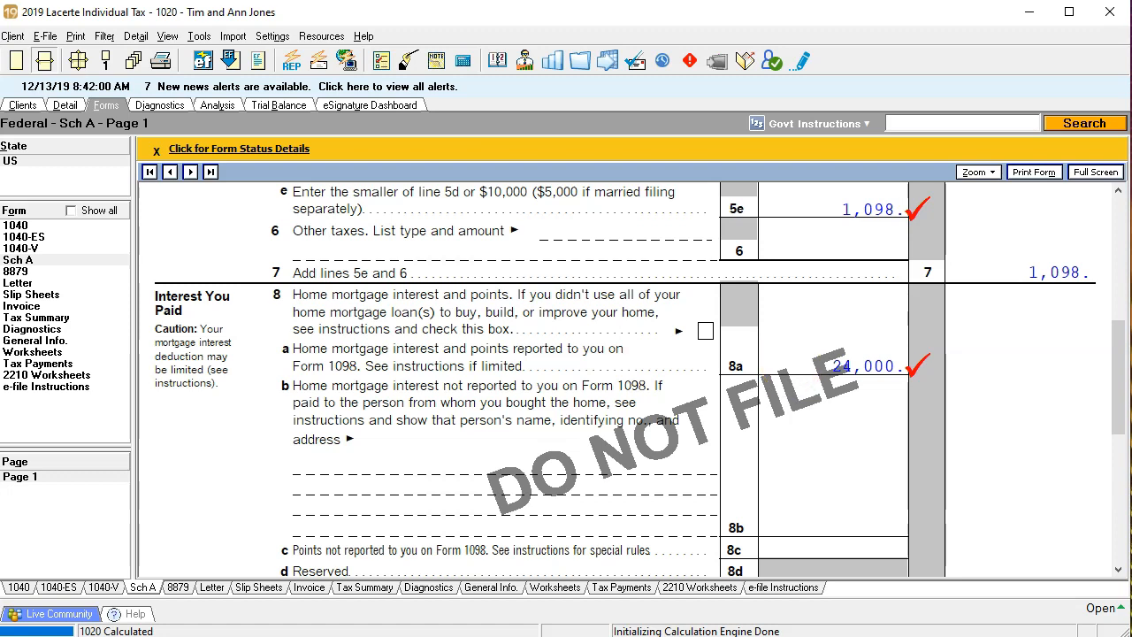
scroll(968, 515, "down", 5)
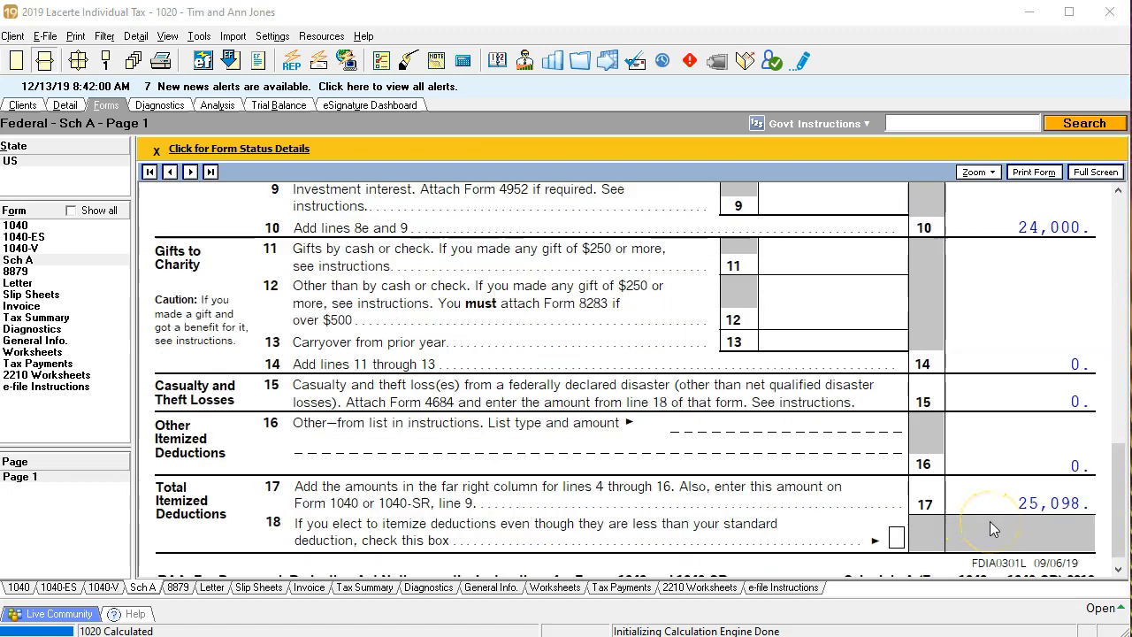
- Check whether the Schedule A line 8 checkbox for mortgage loans not fully used on the home allows jumping to its input
scroll(990, 522, "up", 5)
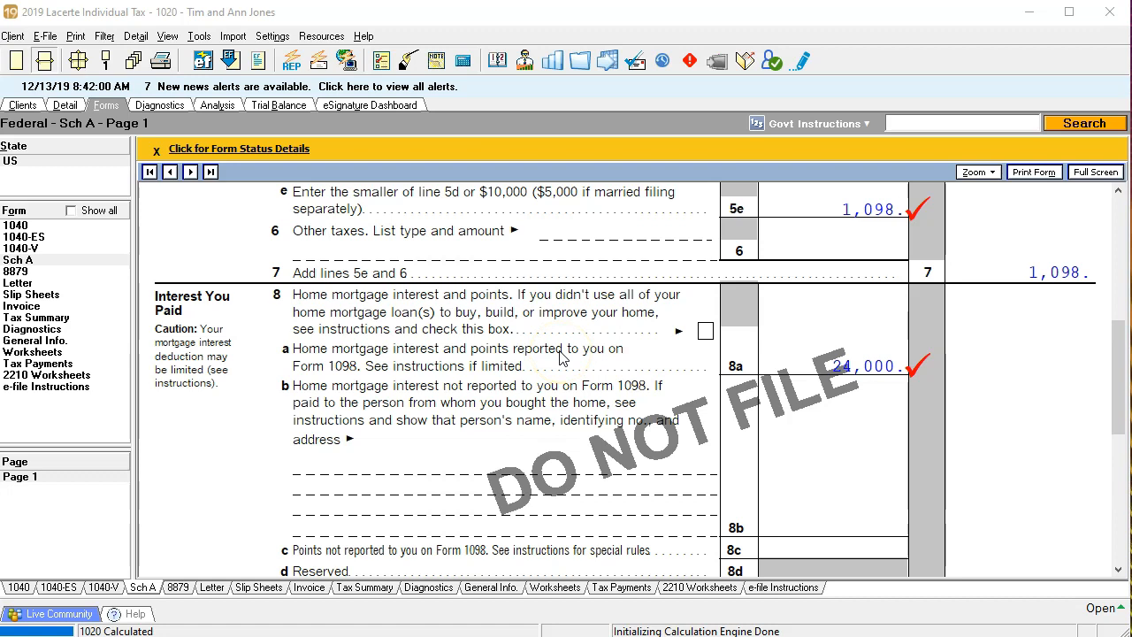
left_click(705, 330)
right_click(705, 330)
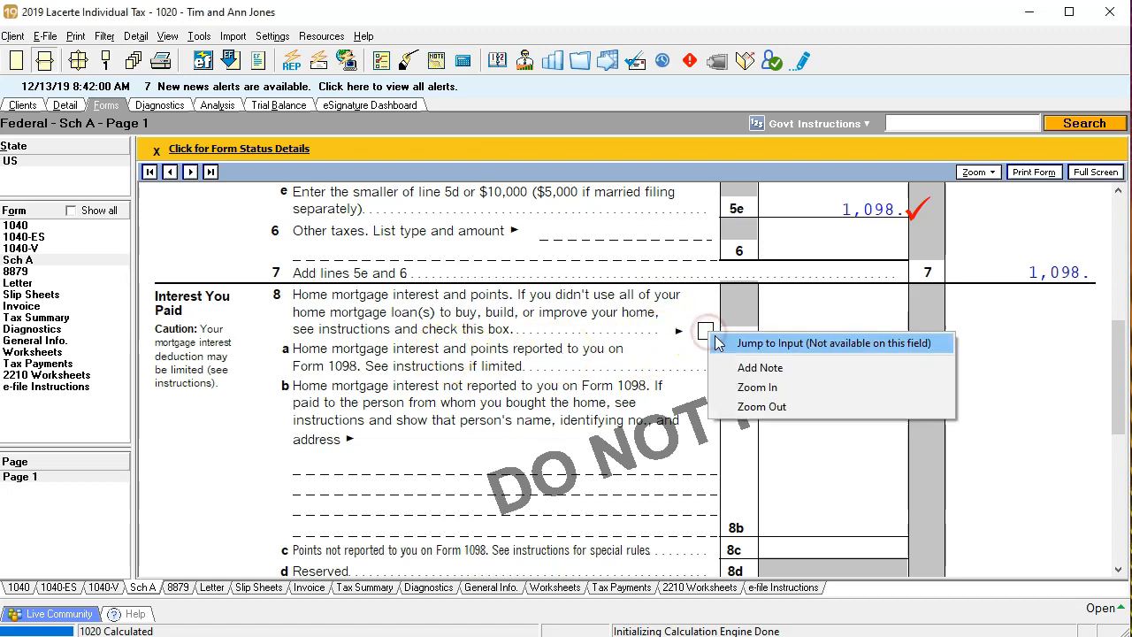
left_click(752, 335)
left_click(662, 357)
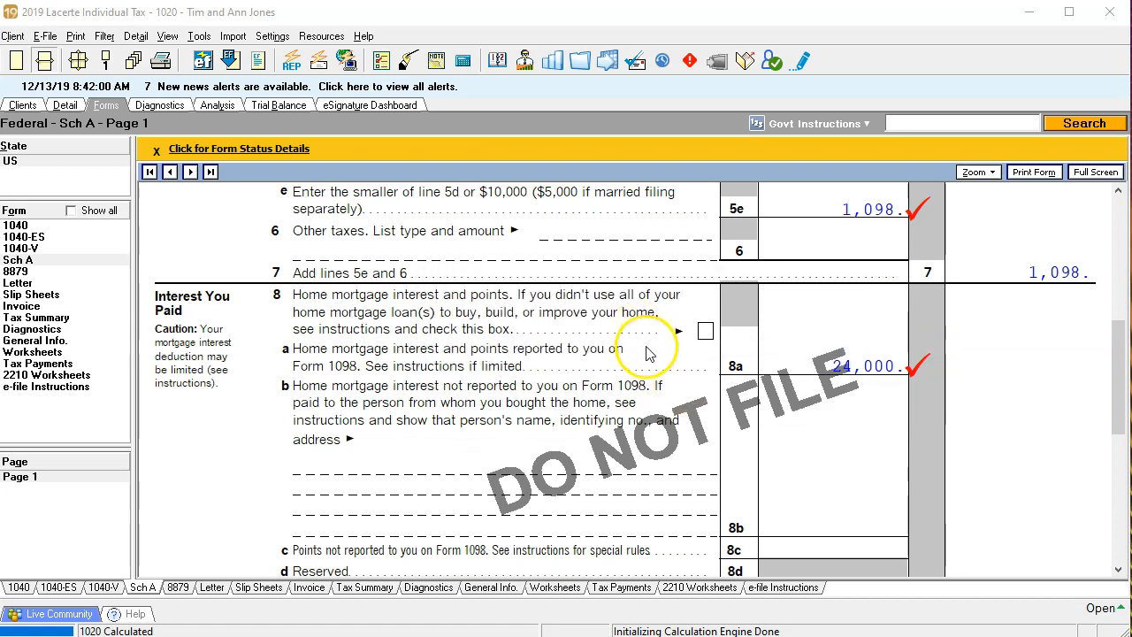